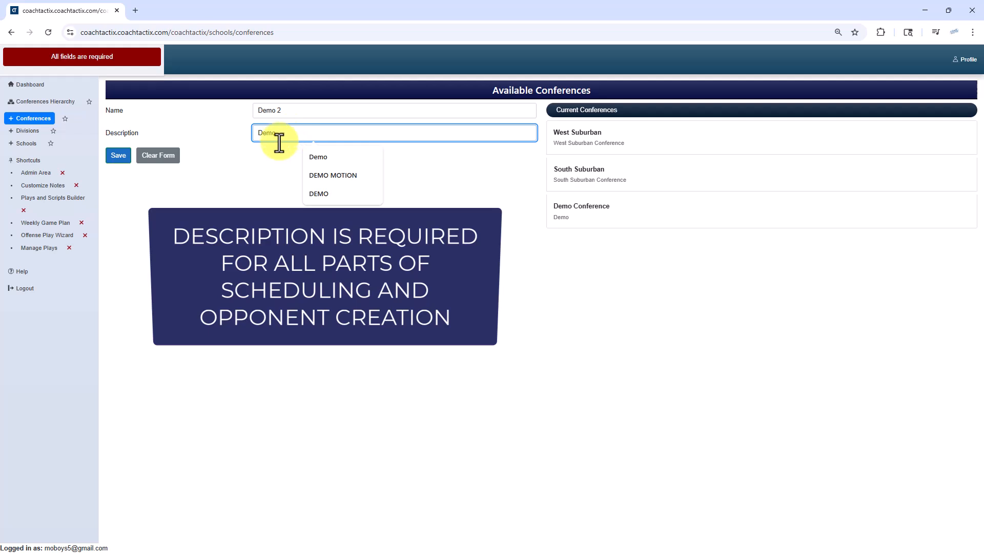
# Step: Save the new conference Demo 2 with the description Demo and open its entry among the current conferences
pyautogui.click(118, 157)
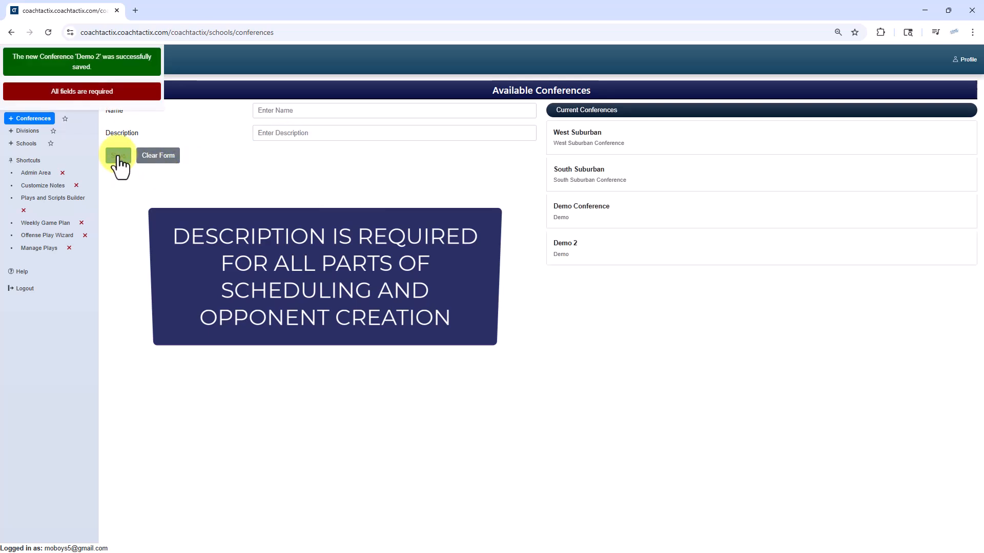
pyautogui.click(602, 249)
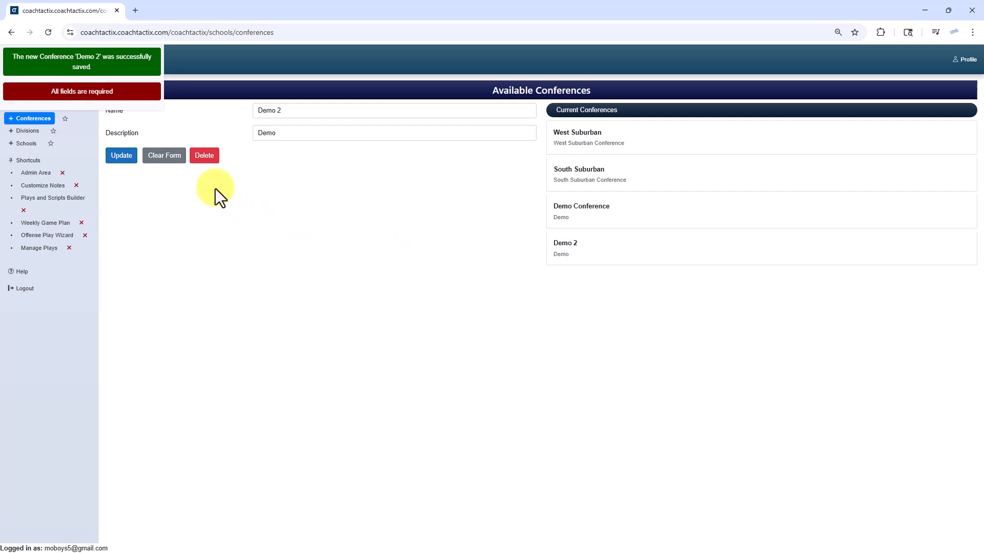
# Step: Go to the divisions page and filter it by the conference Demo 2
pyautogui.click(12, 133)
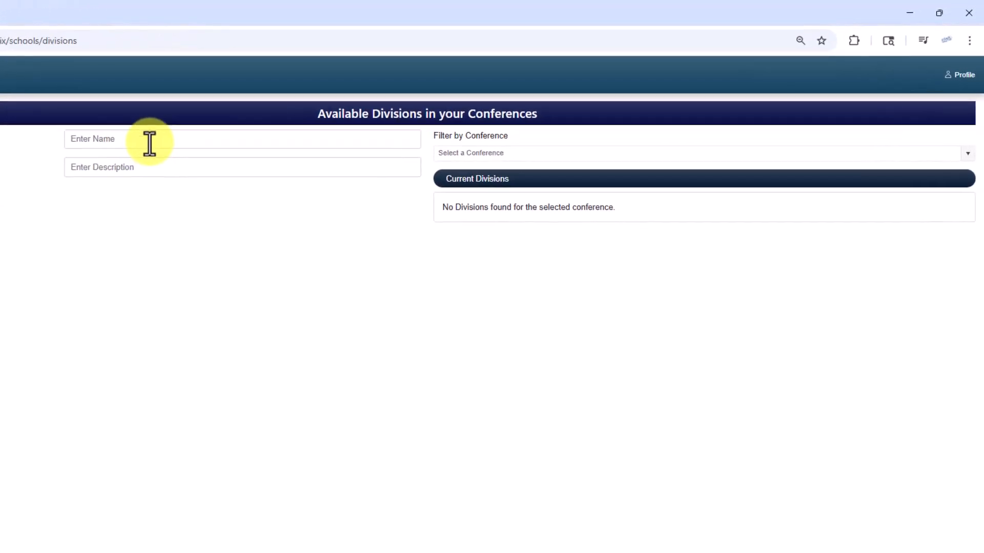
pyautogui.click(527, 114)
pyautogui.click(967, 158)
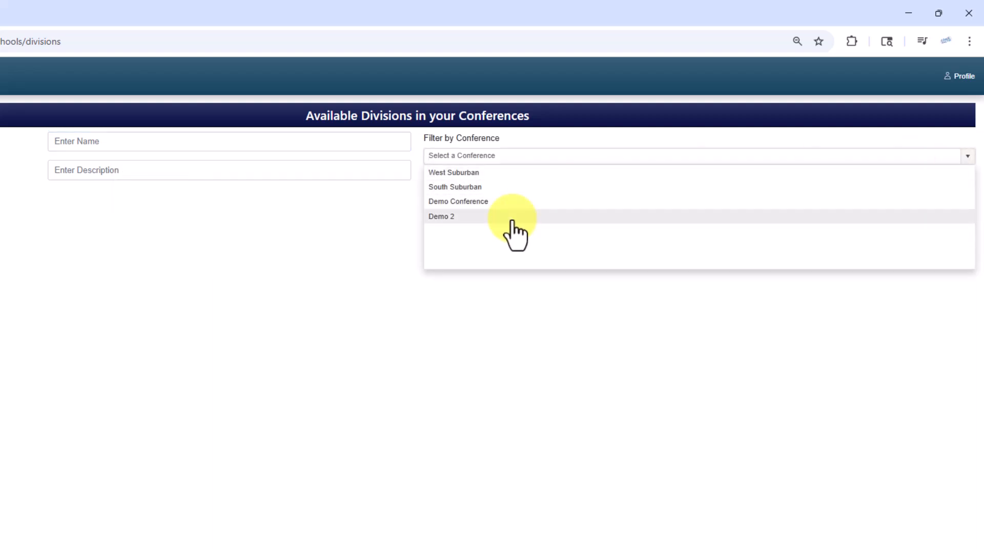
pyautogui.click(514, 217)
# Step: Create and save a division named West with the description West in the Demo 2 conference
pyautogui.click(106, 141)
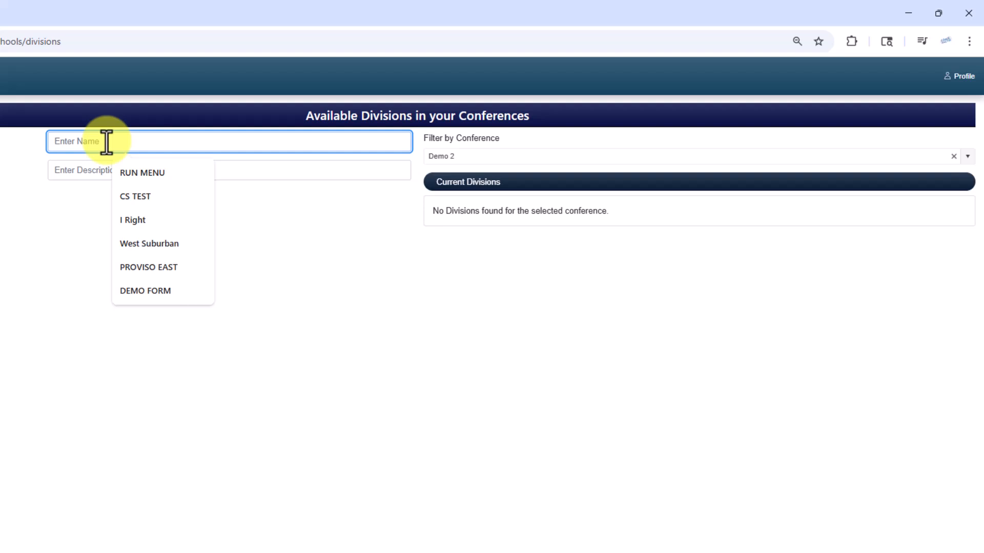
pyautogui.write('Main')
pyautogui.press('BackSpace')
pyautogui.press('BackSpace')
pyautogui.press('BackSpace')
pyautogui.press('BackSpace')
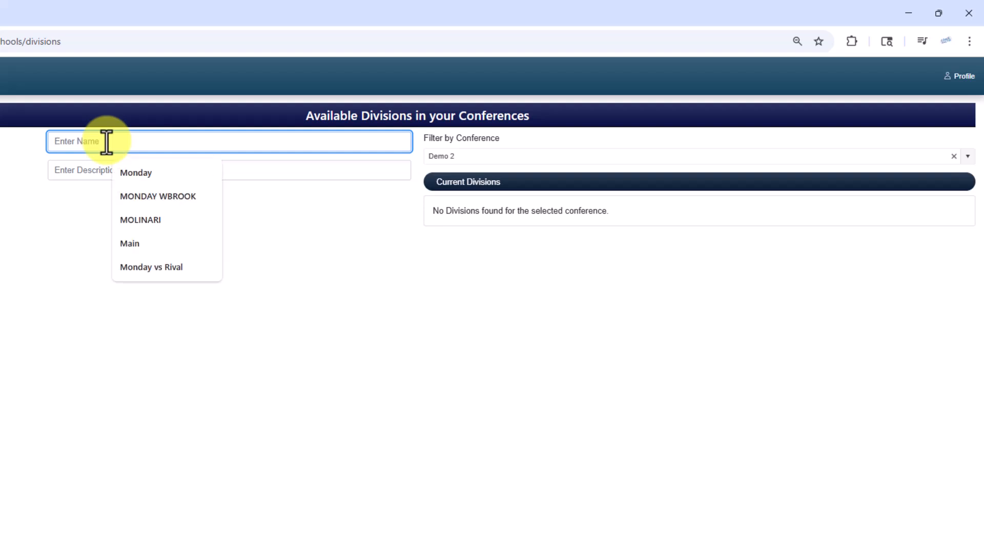
pyautogui.write('West')
pyautogui.press('Tab')
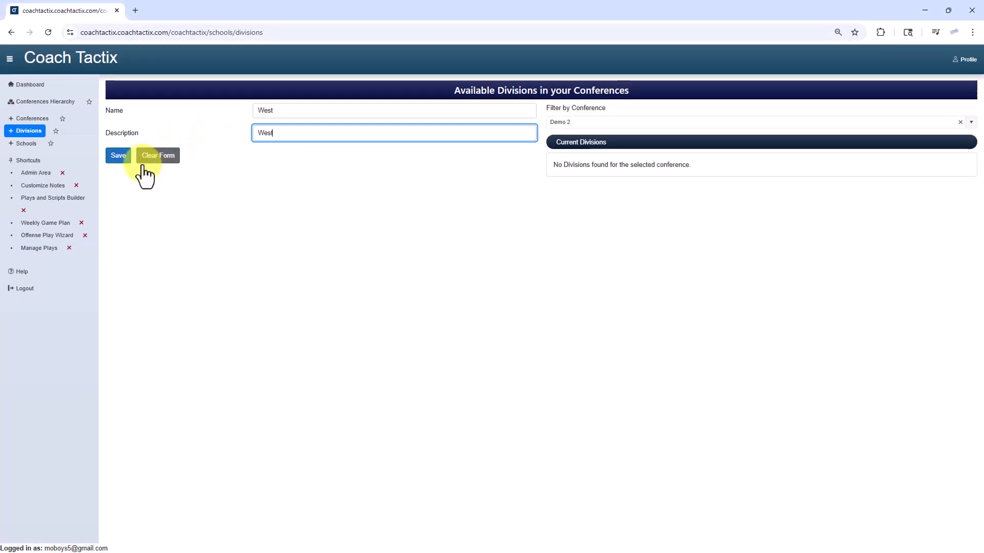
pyautogui.click(118, 161)
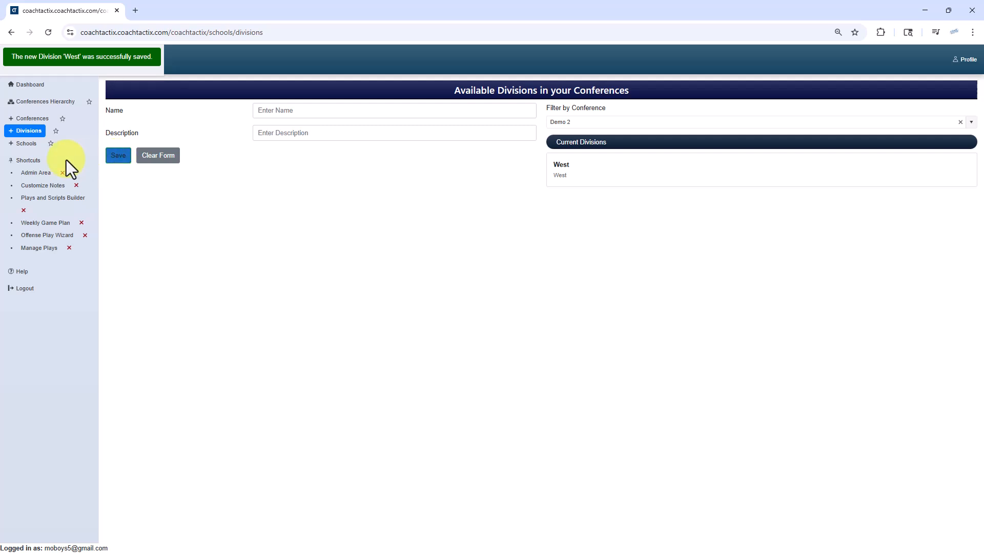
# Step: Go to the schools page and filter it by the conference Demo 2 and the division West
pyautogui.click(15, 146)
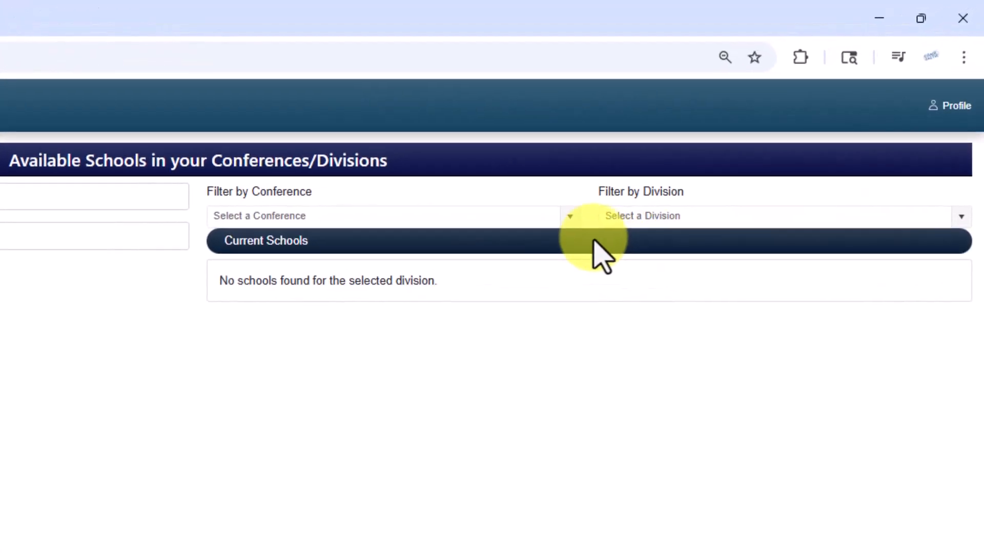
pyautogui.click(567, 217)
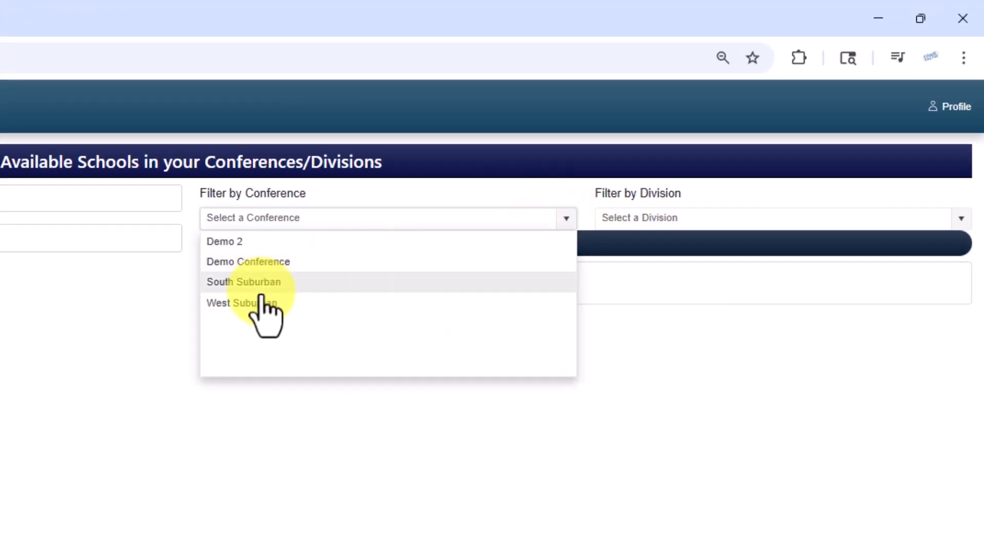
pyautogui.click(262, 244)
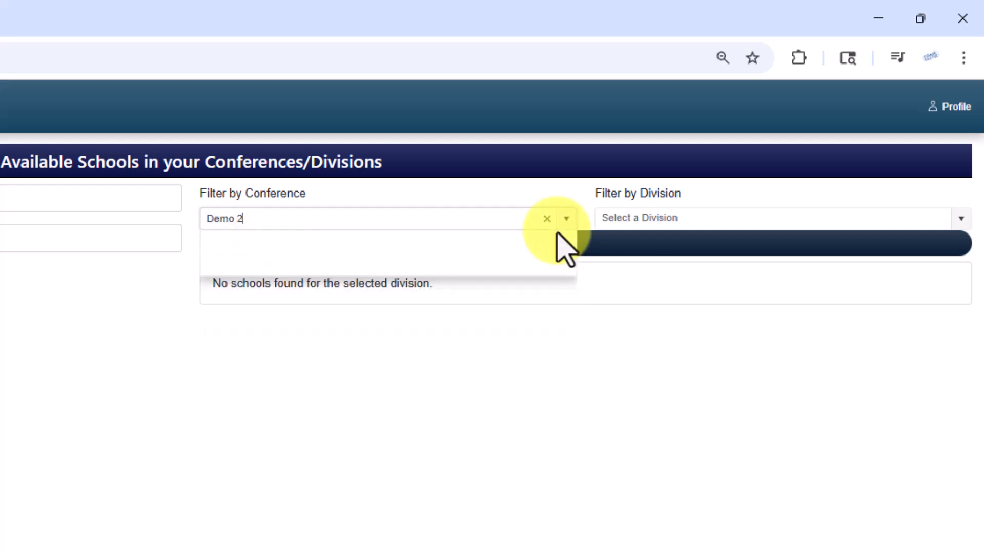
pyautogui.click(962, 226)
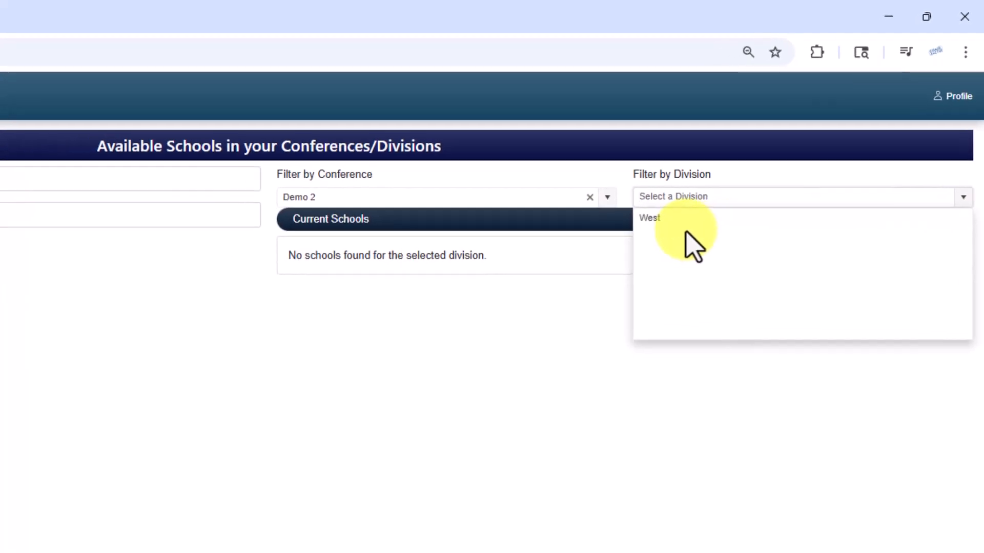
pyautogui.click(622, 242)
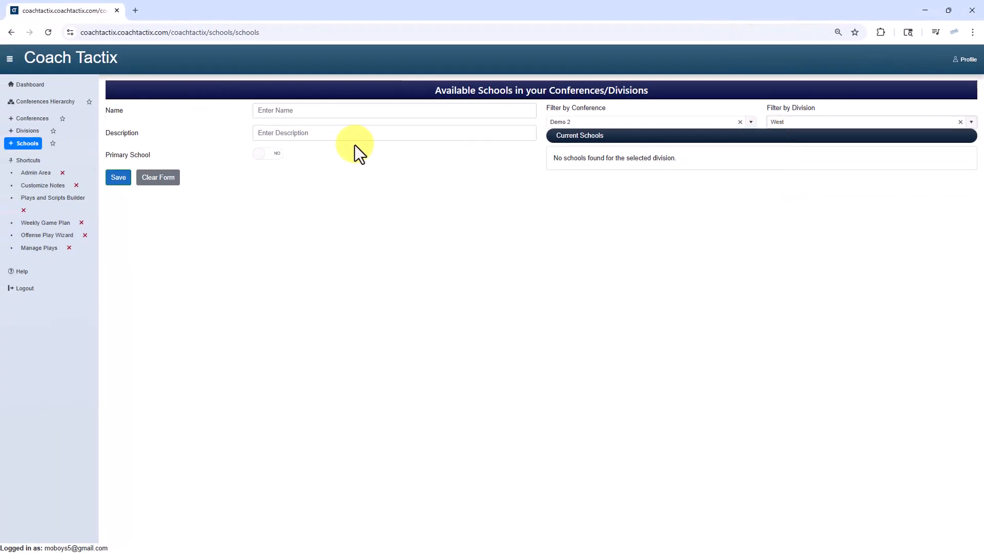
# Step: Create and save a school named Westfield Tigers with the description Westfield, leaving it as a non-primary school
pyautogui.click(294, 115)
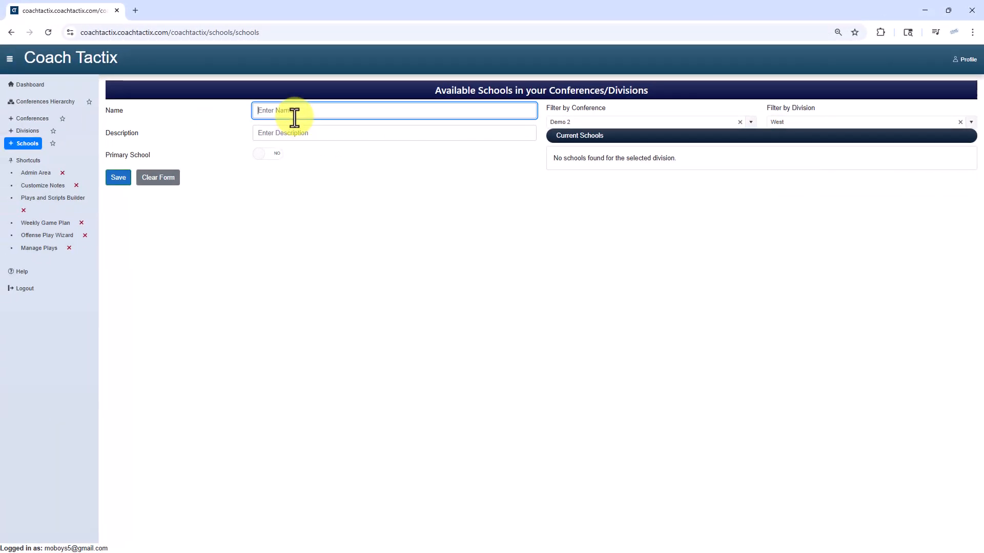
pyautogui.click(292, 118)
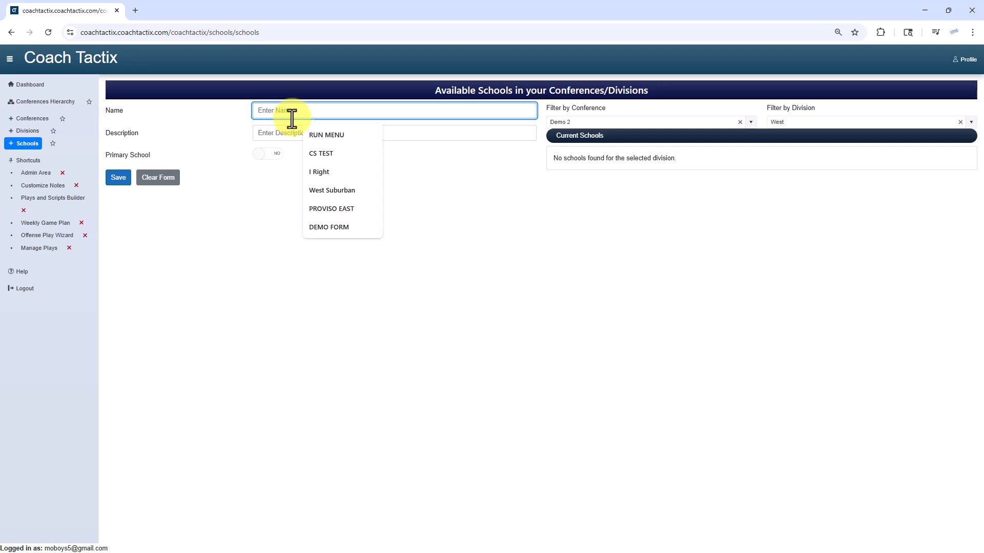
pyautogui.write('D')
pyautogui.press('BackSpace')
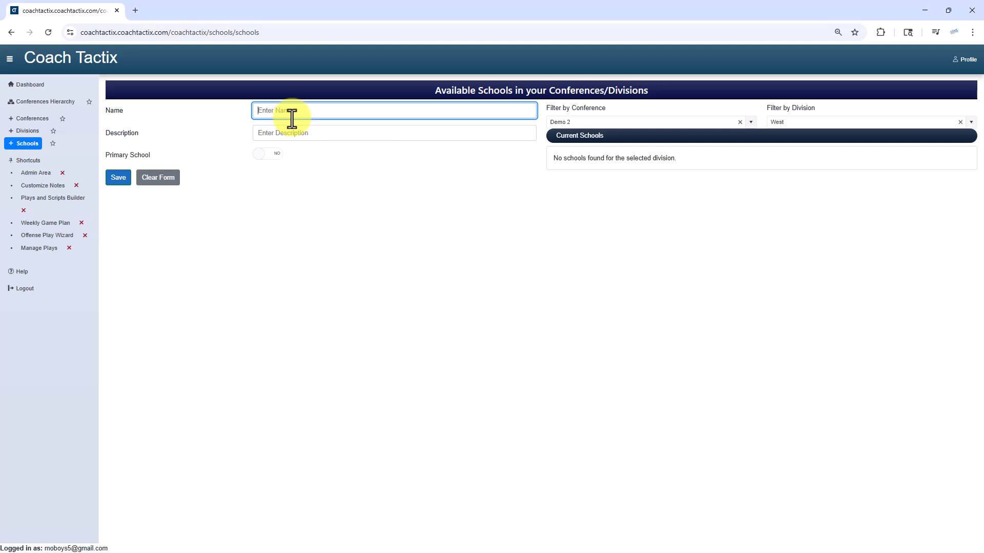
pyautogui.write('Westfield Tigers')
pyautogui.press('Tab')
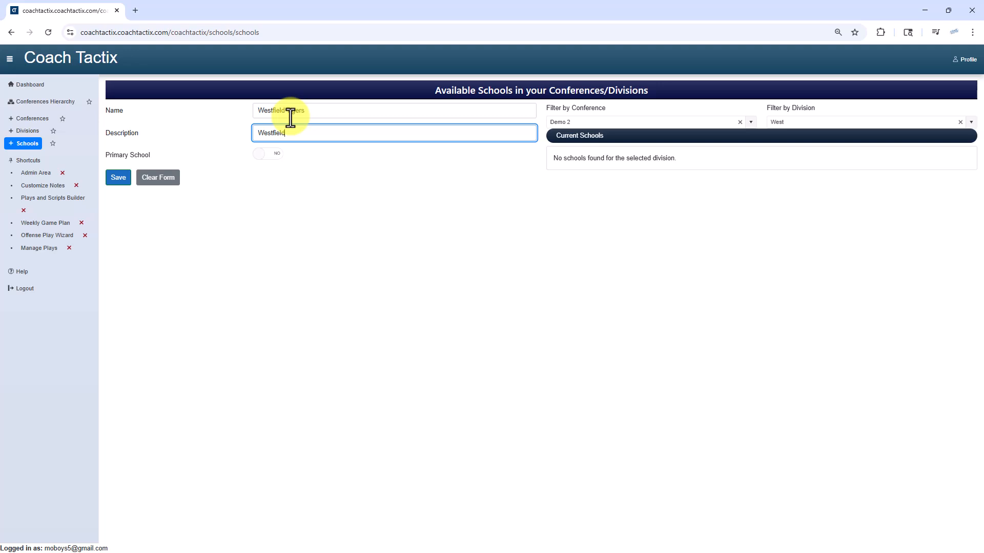
pyautogui.click(118, 177)
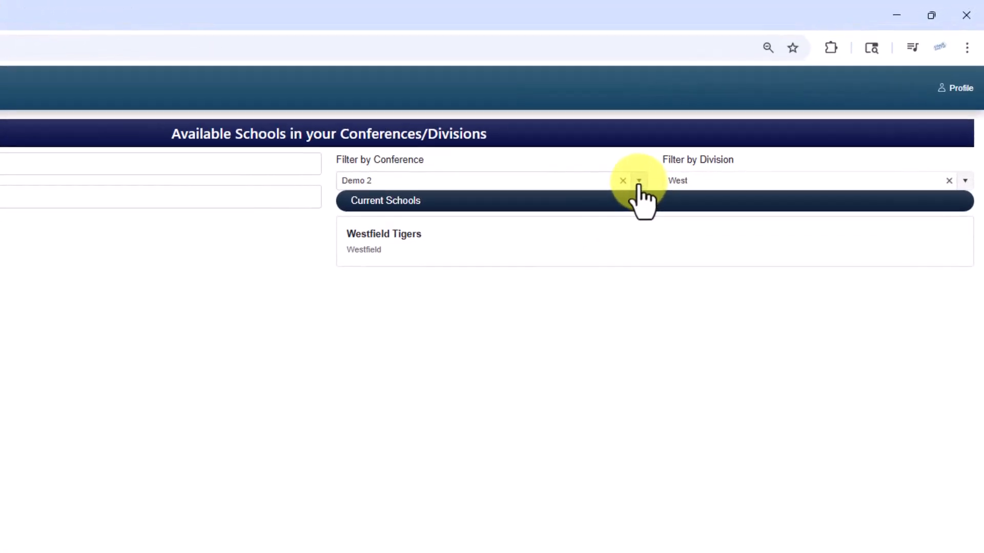
# Step: Filter the schools list by the conference West Suburban and the division Gold
pyautogui.click(639, 180)
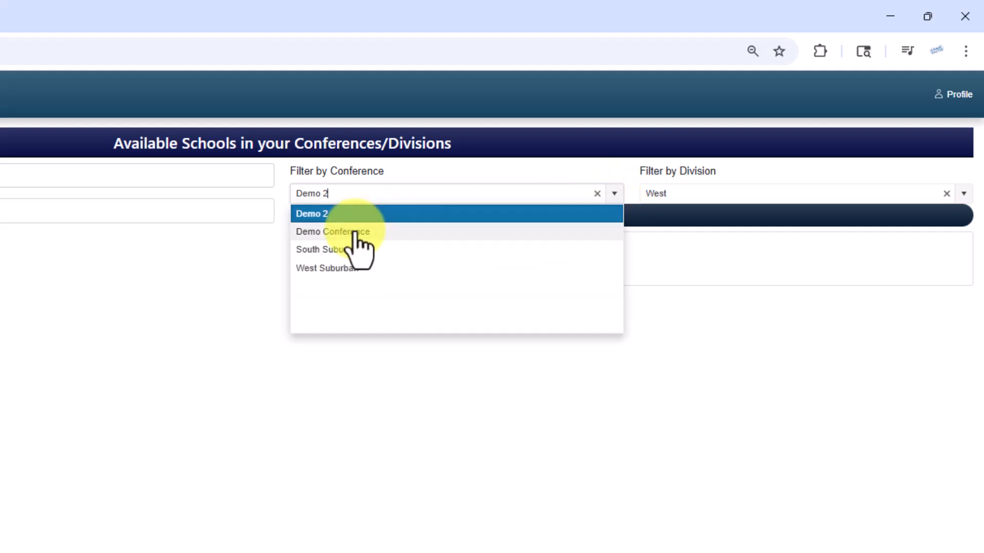
pyautogui.click(344, 266)
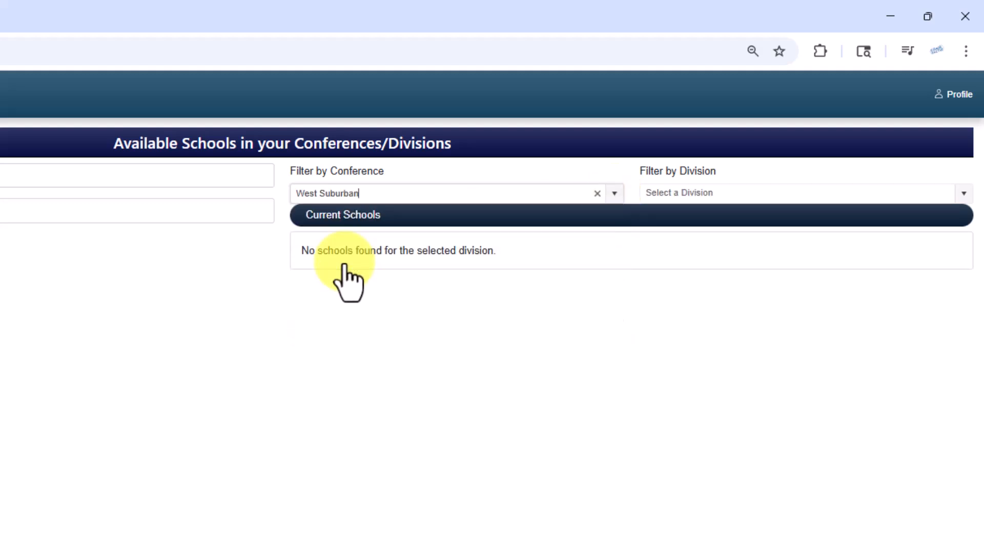
pyautogui.click(961, 197)
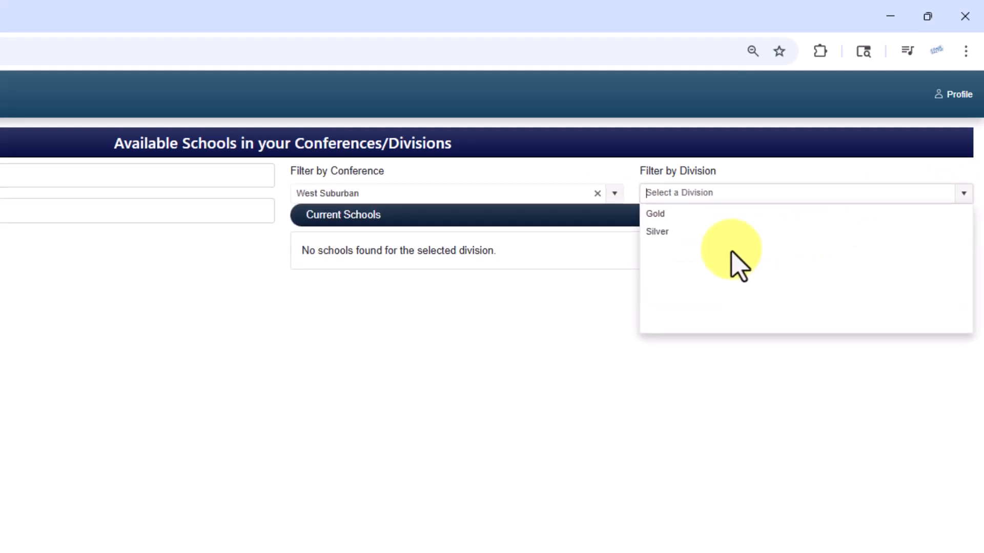
pyautogui.click(664, 215)
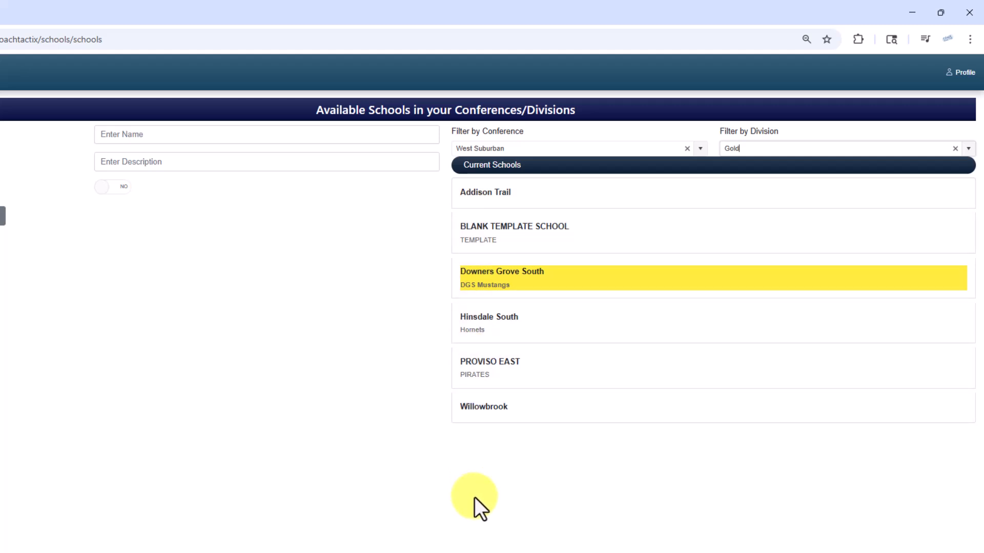
# Step: Open the details of Hinsdale South, Downers Grove South and Addison Trail to compare their primary school setting
pyautogui.click(484, 335)
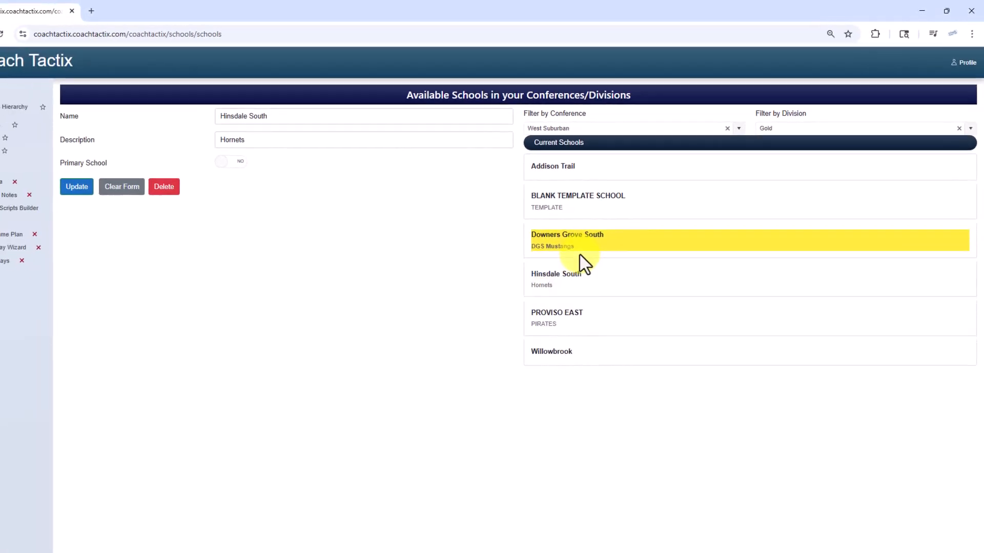
pyautogui.click(541, 280)
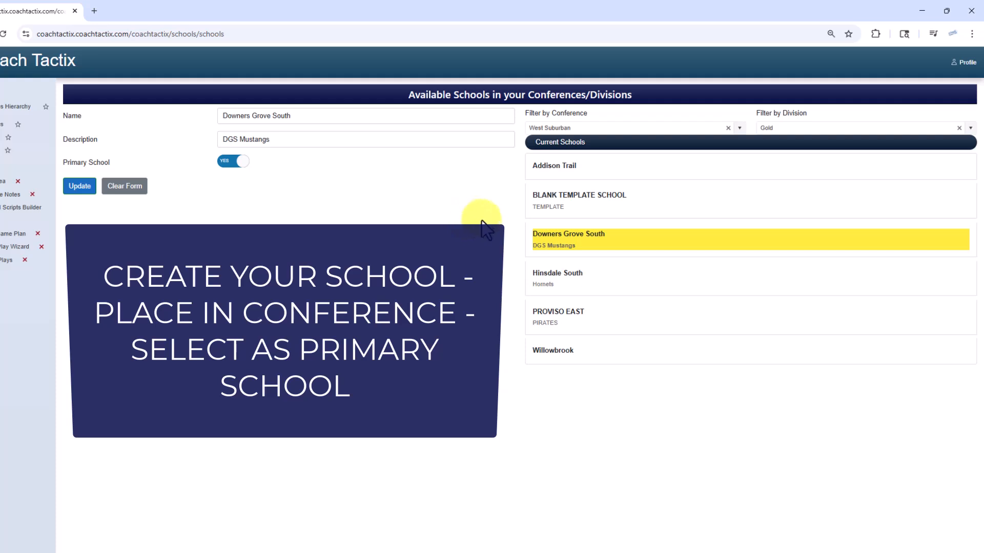
pyautogui.click(552, 164)
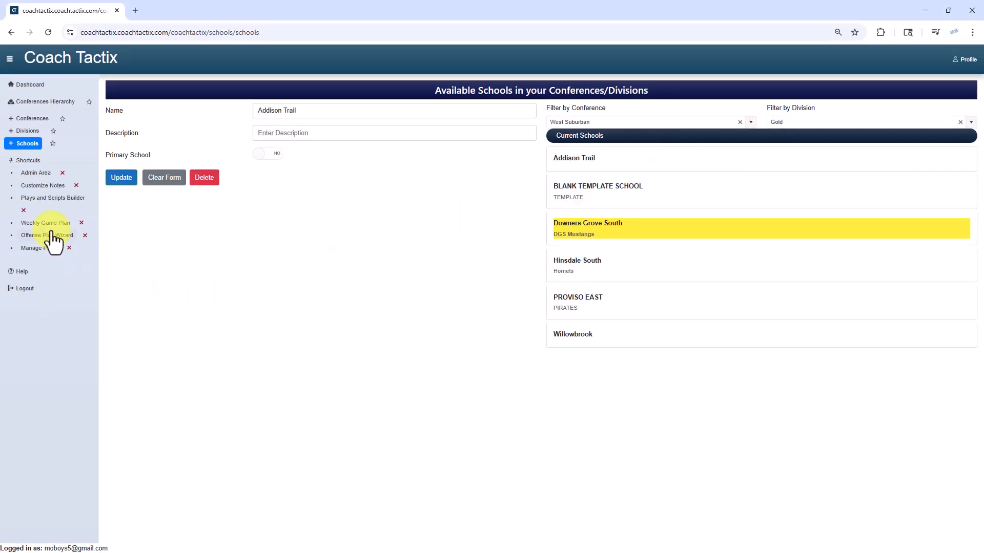
# Step: Open the weekly game plan and examine the scheduled games and the Monday practice for Conf Rival @ Demo School
pyautogui.click(49, 224)
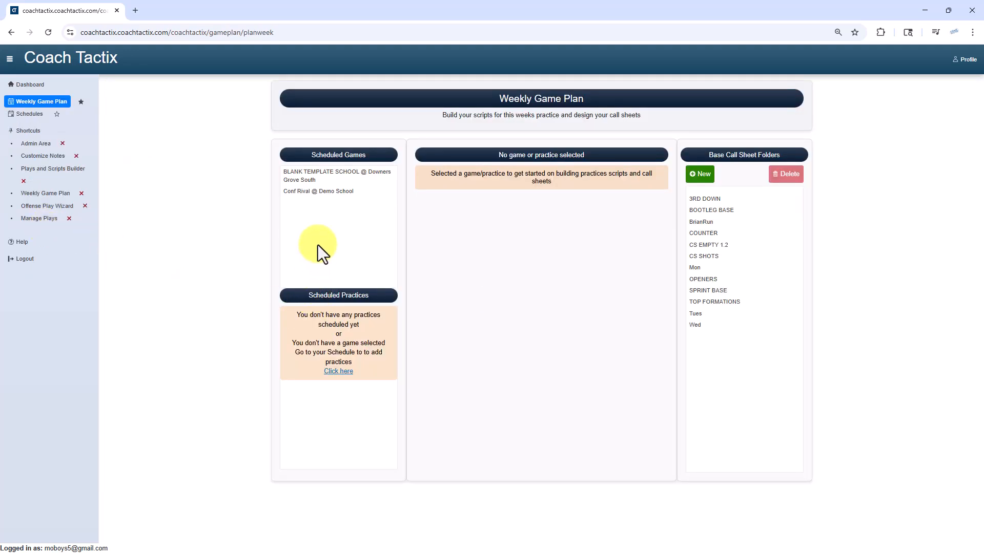
pyautogui.click(321, 180)
pyautogui.click(310, 194)
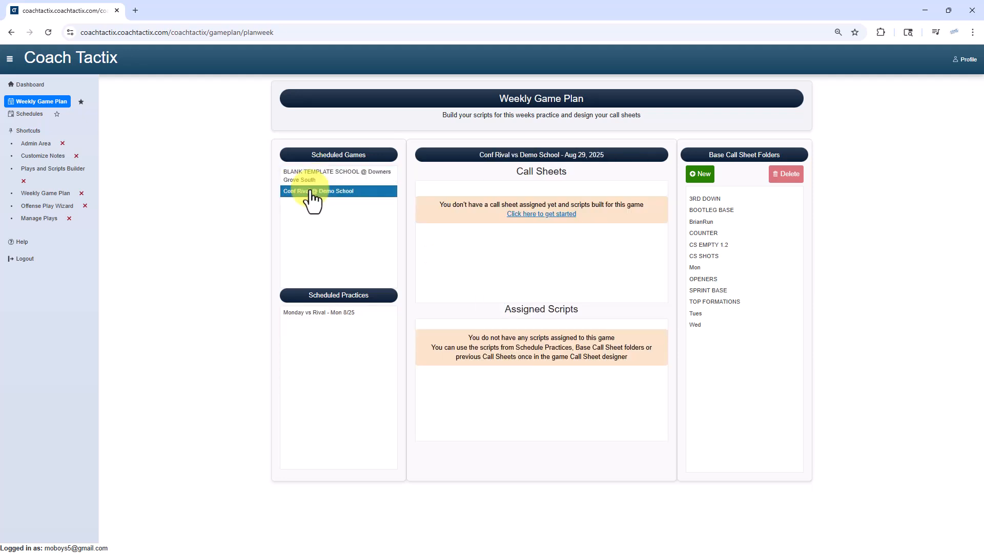
pyautogui.click(305, 314)
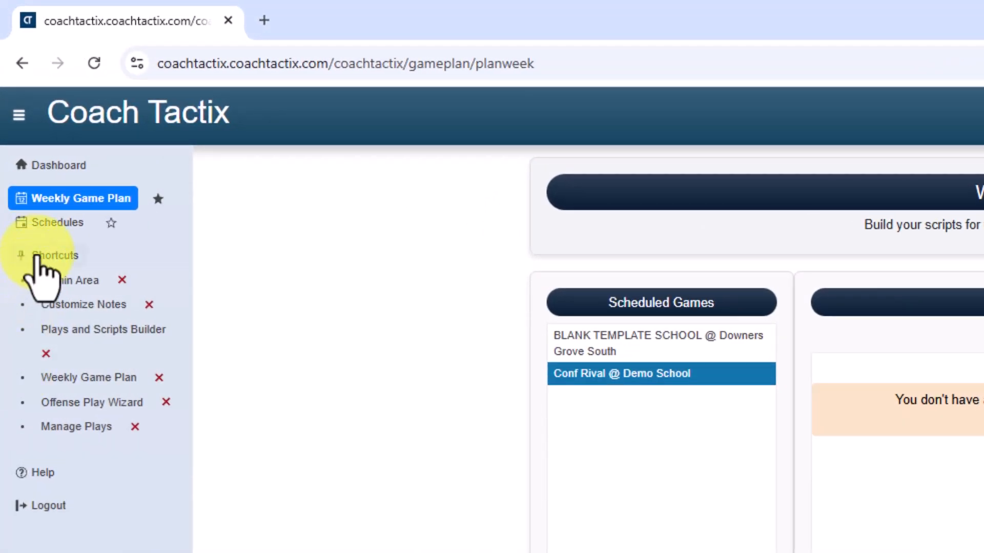
# Step: Start adding a game on the schedules dashboard against Westfield Tigers from the Demo 2 conference, West division
pyautogui.click(53, 223)
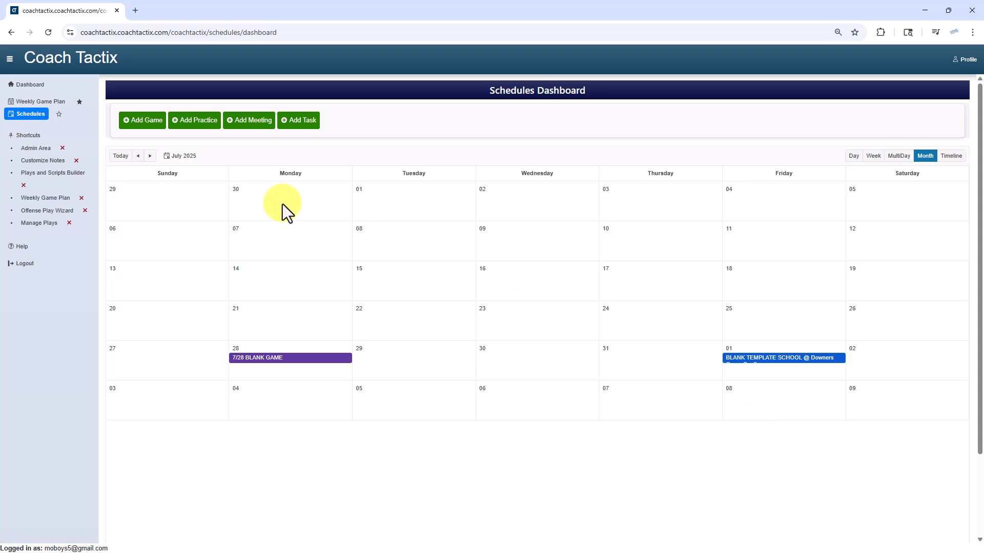
pyautogui.click(141, 122)
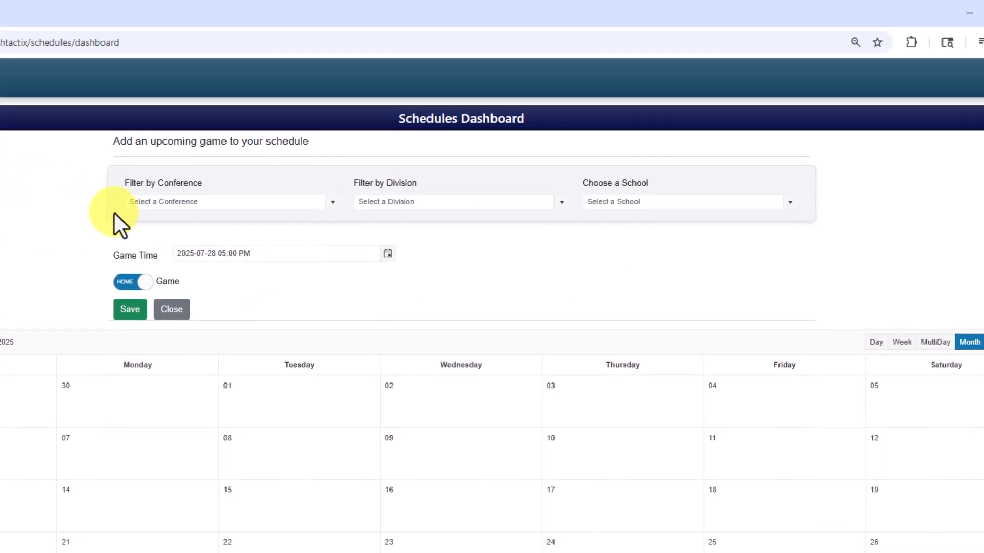
pyautogui.click(330, 203)
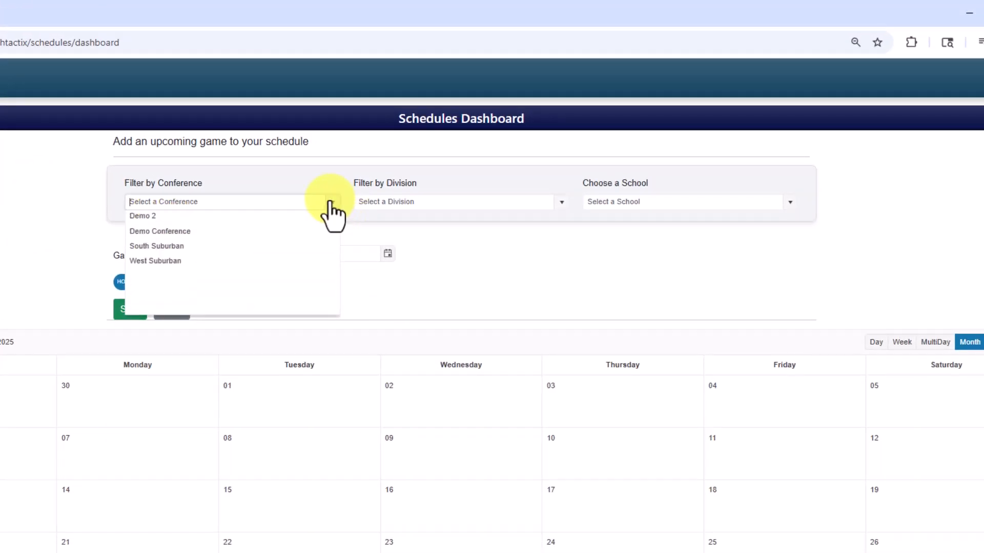
pyautogui.click(187, 220)
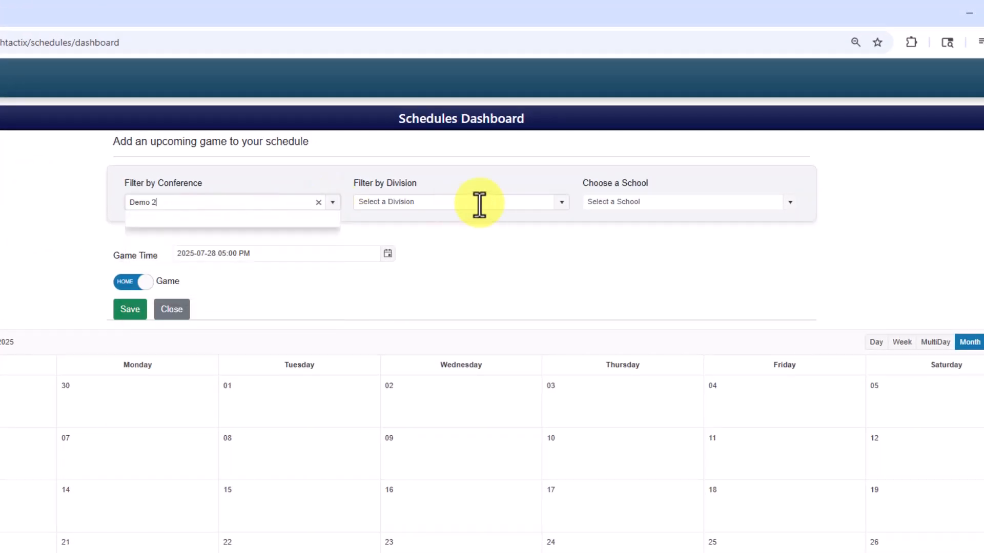
pyautogui.click(561, 204)
pyautogui.click(407, 220)
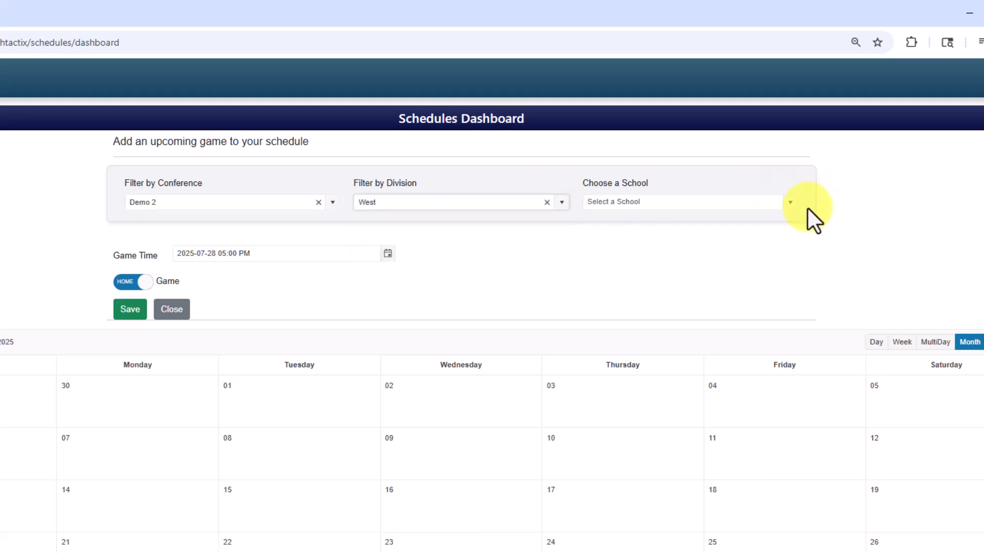
pyautogui.click(791, 203)
pyautogui.click(645, 219)
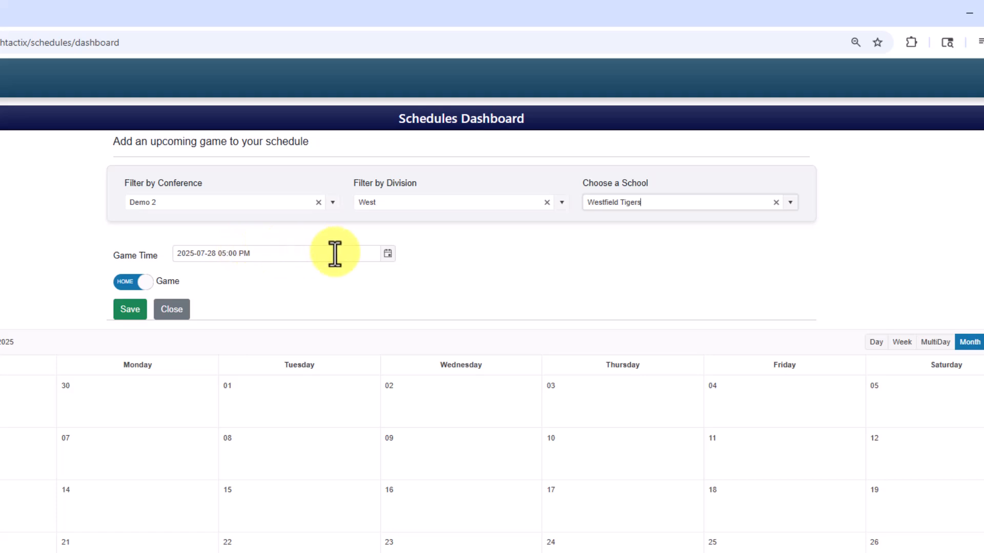
# Step: Set the Westfield Tigers game time to August 8, 2025 at 07:00 PM and save it as a home game
pyautogui.click(388, 253)
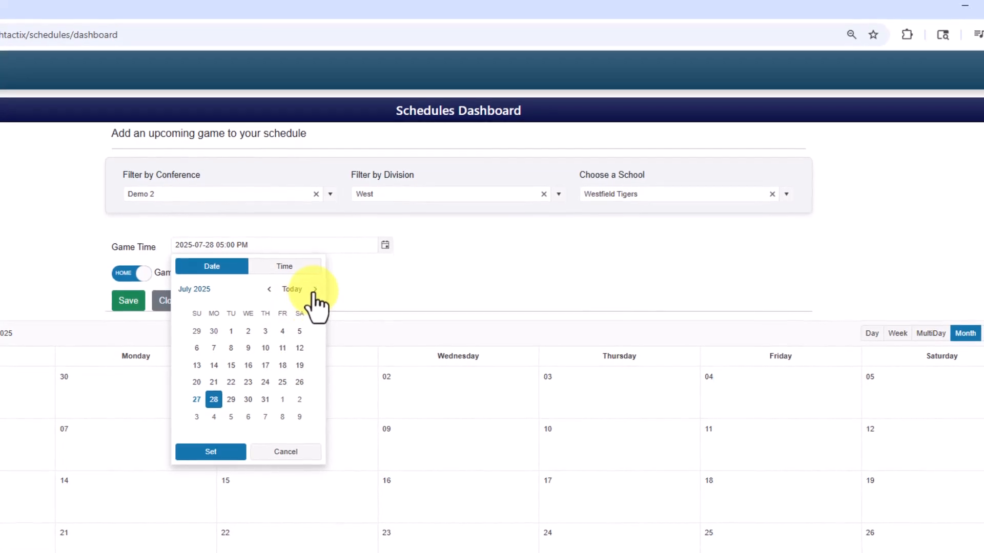
pyautogui.click(316, 295)
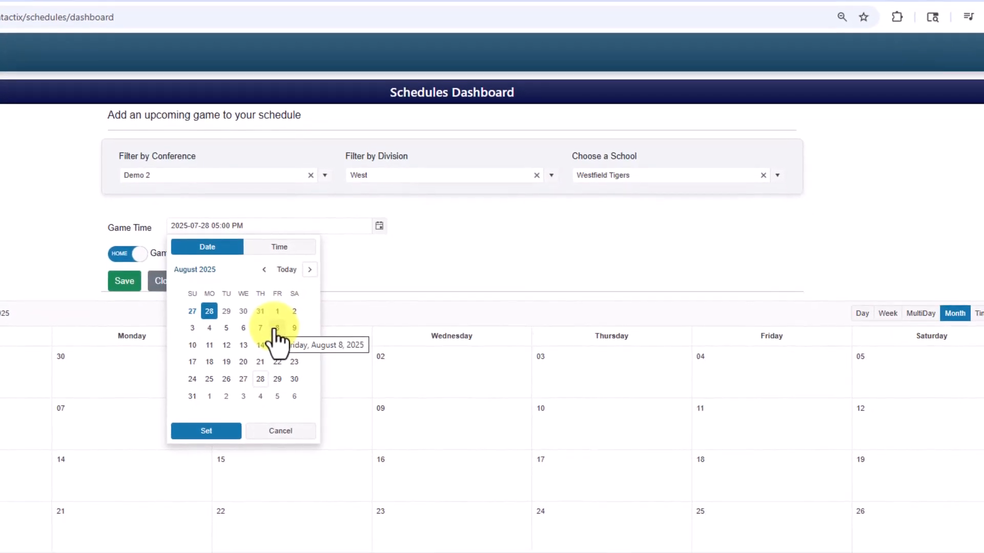
pyautogui.click(280, 339)
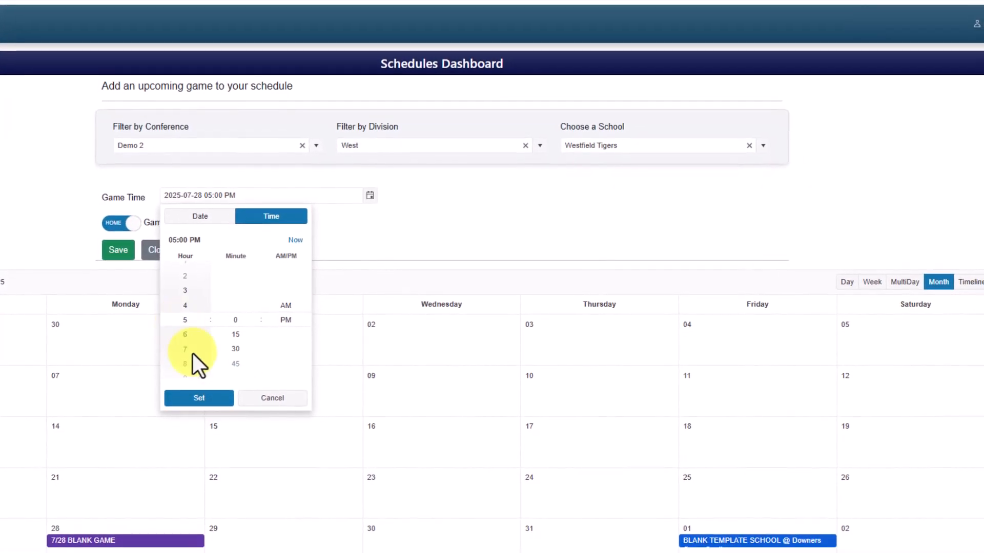
pyautogui.click(190, 366)
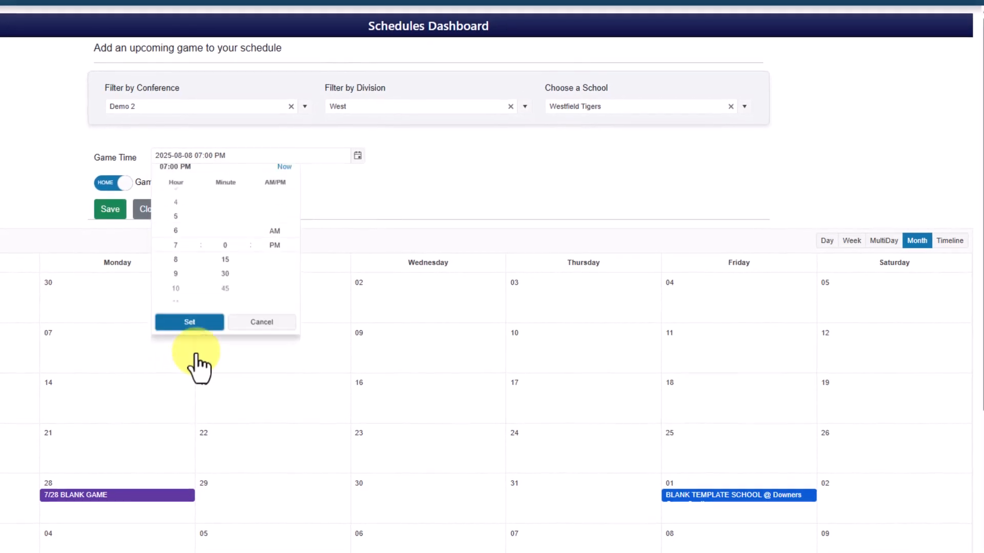
pyautogui.click(195, 377)
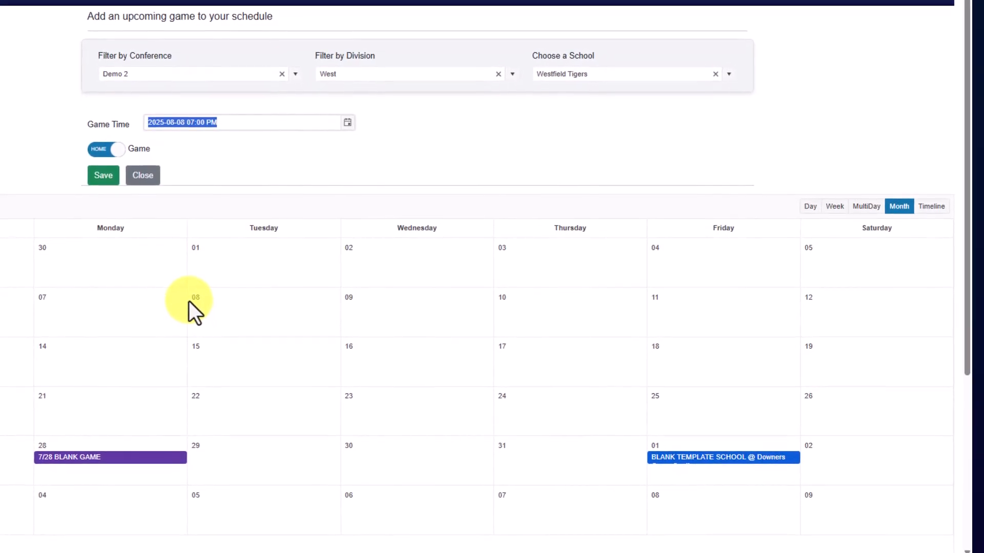
pyautogui.click(98, 164)
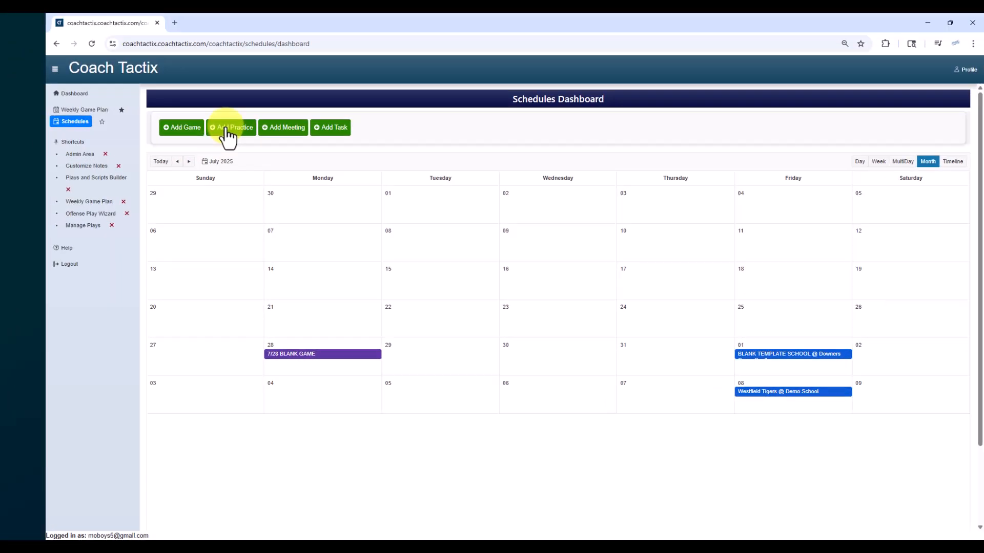
# Step: Start adding a weekly practice to the schedule with the title "Monday vs Westfield"
pyautogui.click(227, 129)
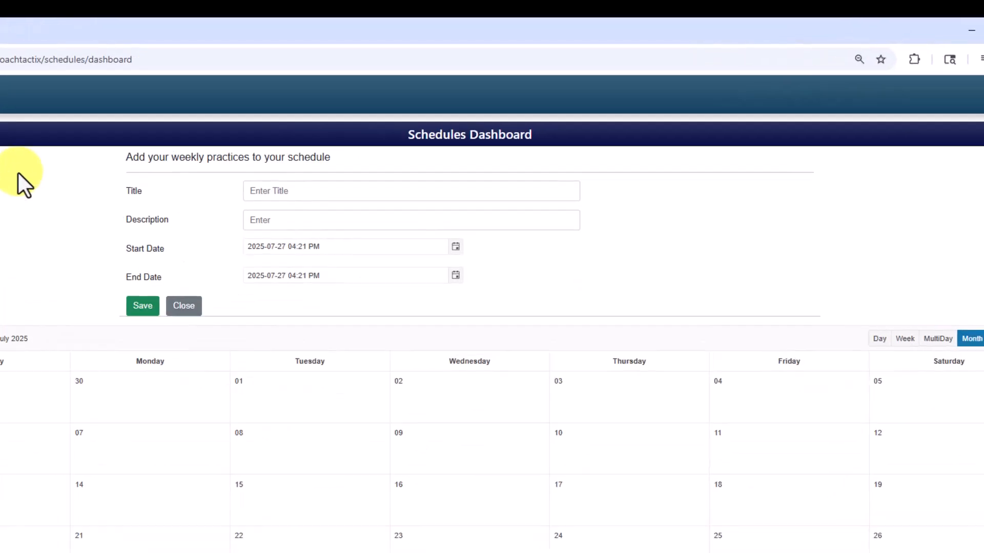
pyautogui.click(457, 143)
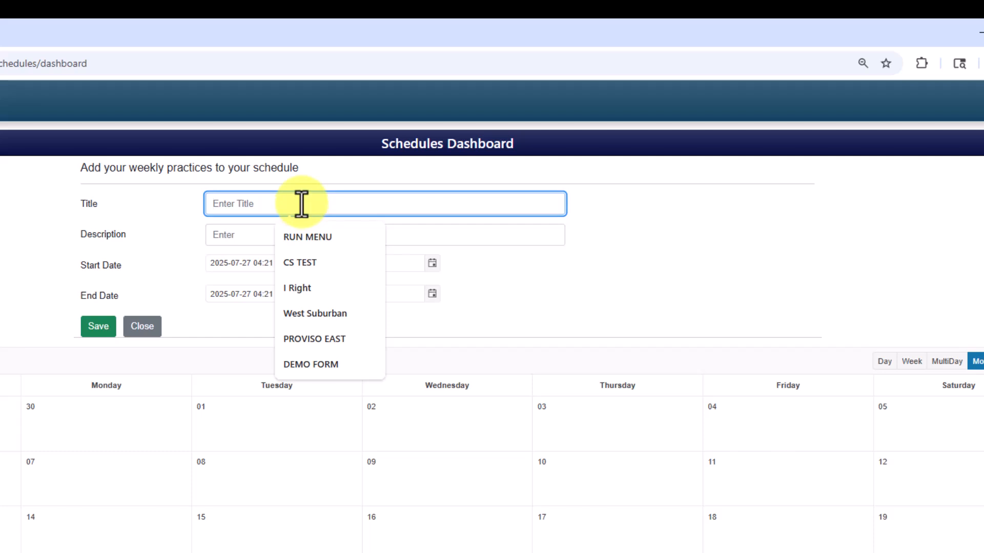
pyautogui.write('Monday ')
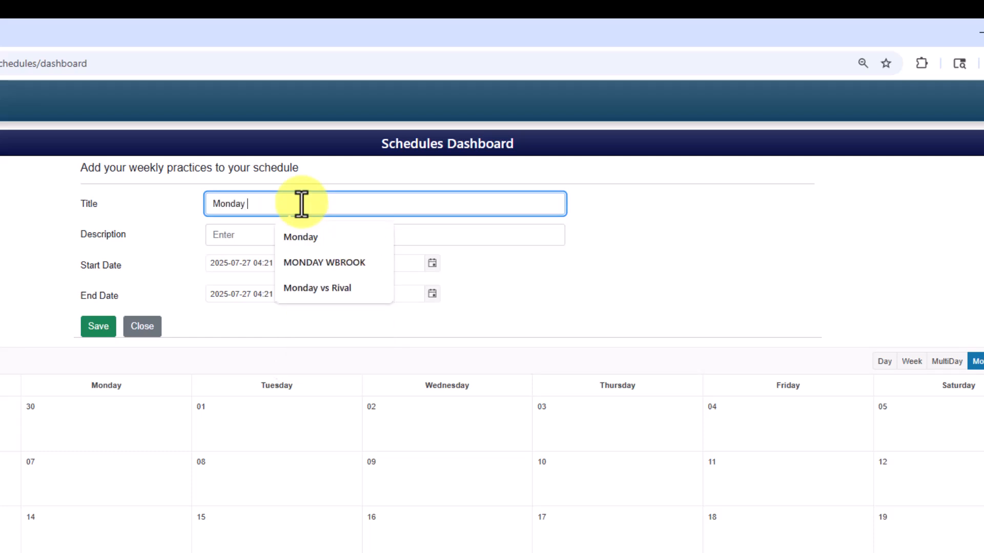
pyautogui.write('vs Westfield')
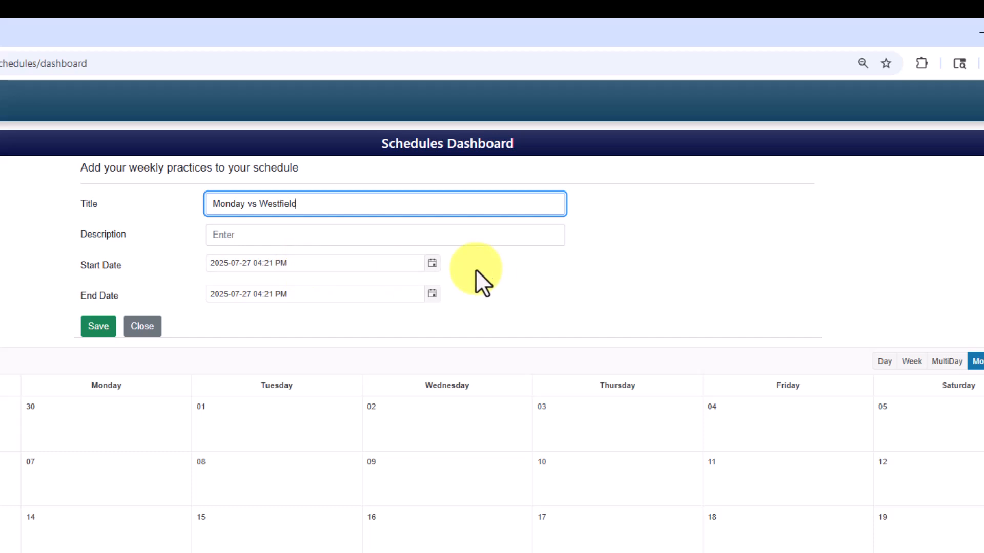
# Step: Set the practice's start to August 4, 2025 at 04:00 PM and save the practice
pyautogui.click(426, 262)
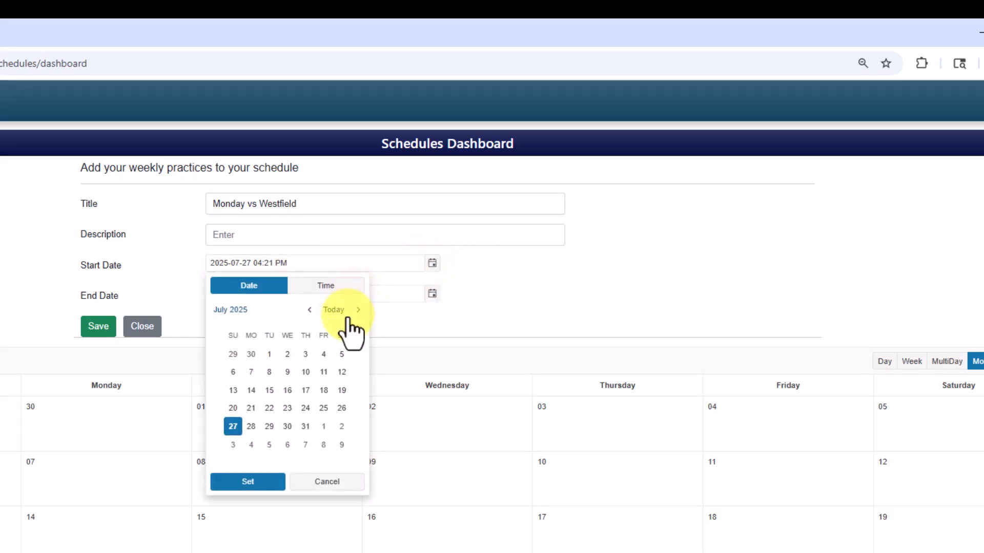
pyautogui.click(358, 310)
pyautogui.click(251, 389)
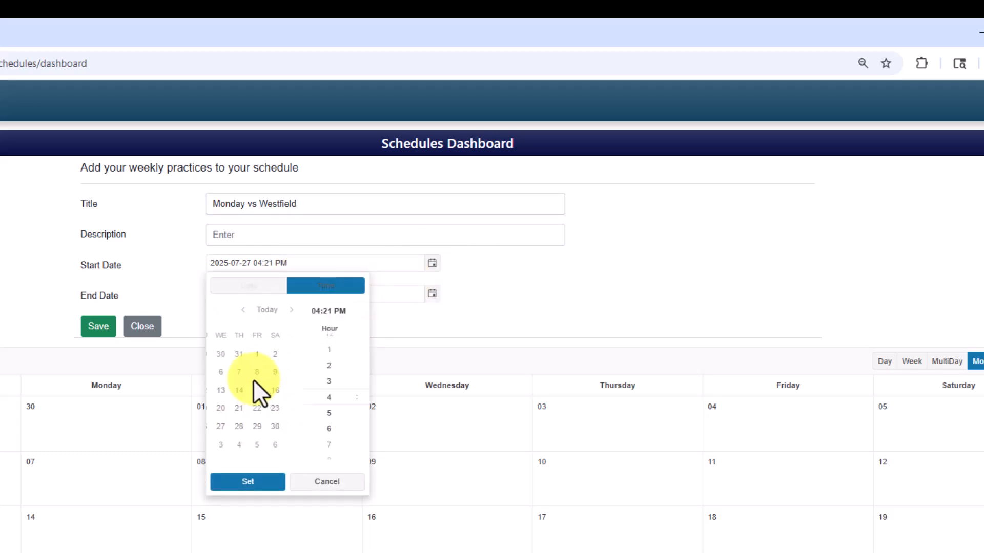
pyautogui.click(284, 383)
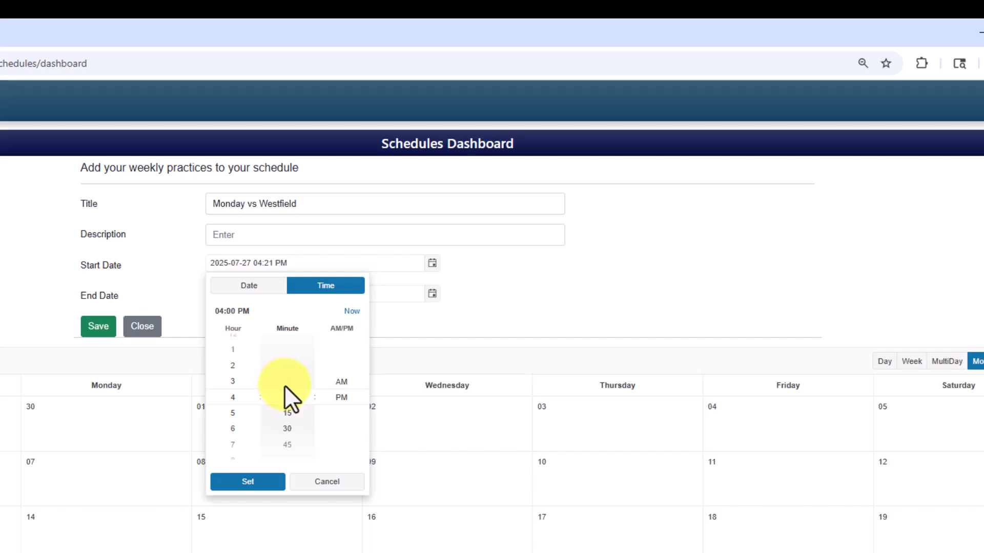
pyautogui.click(251, 482)
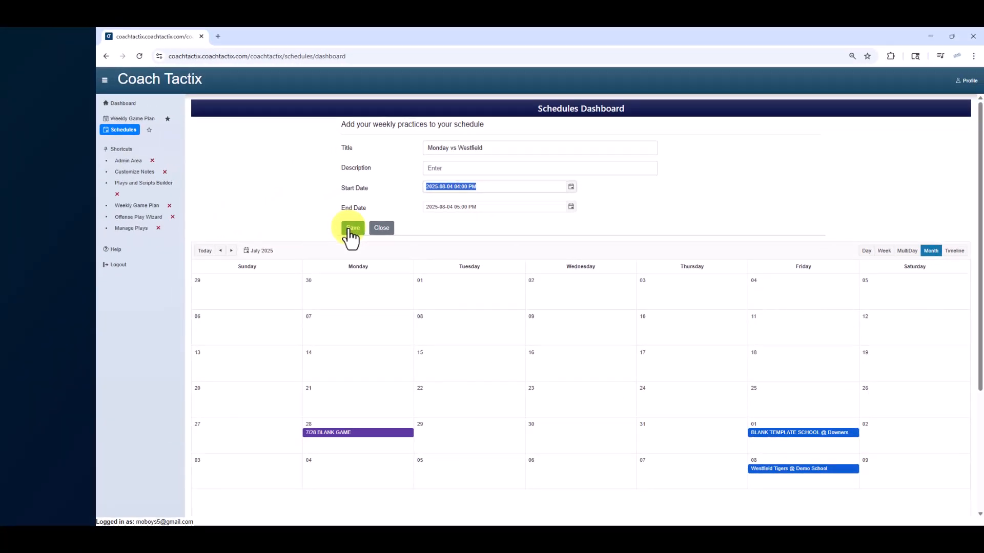
pyautogui.click(351, 229)
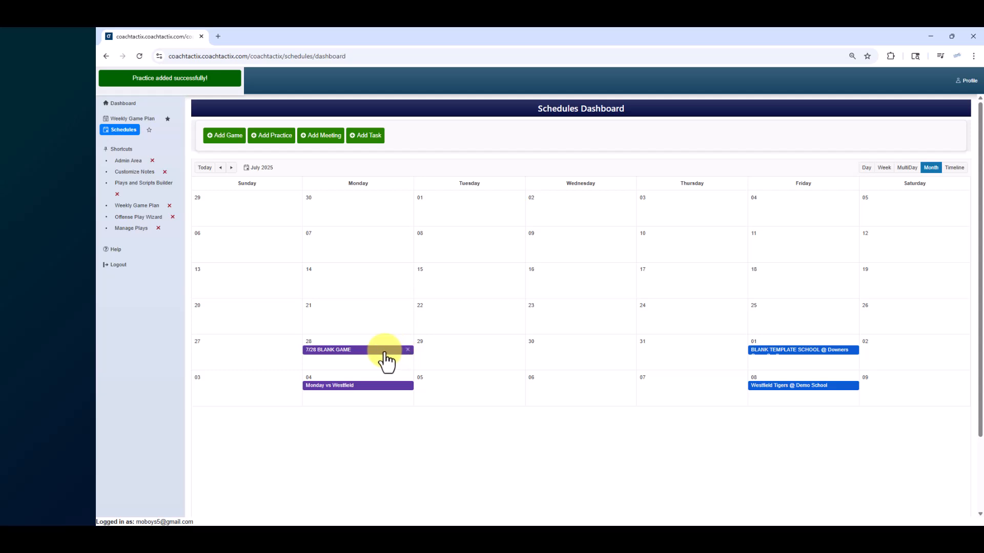
# Step: View the games and practices scheduled in June 2025 on the calendar and return to July 2025
pyautogui.click(221, 169)
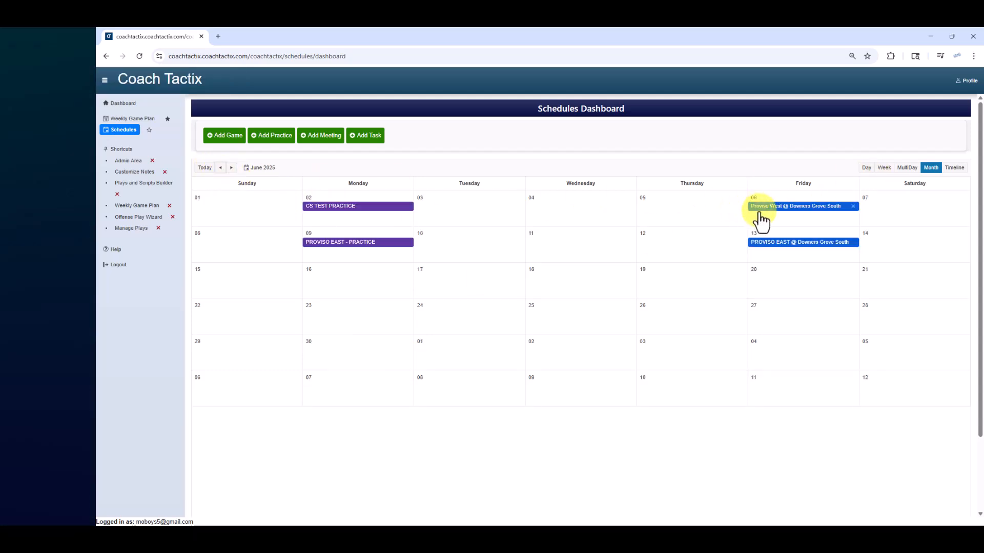
pyautogui.click(232, 168)
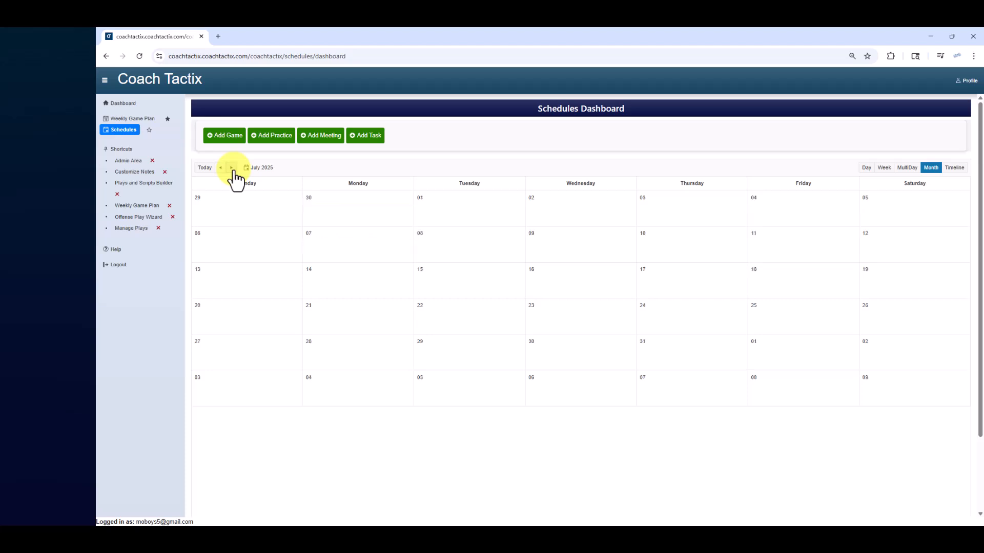